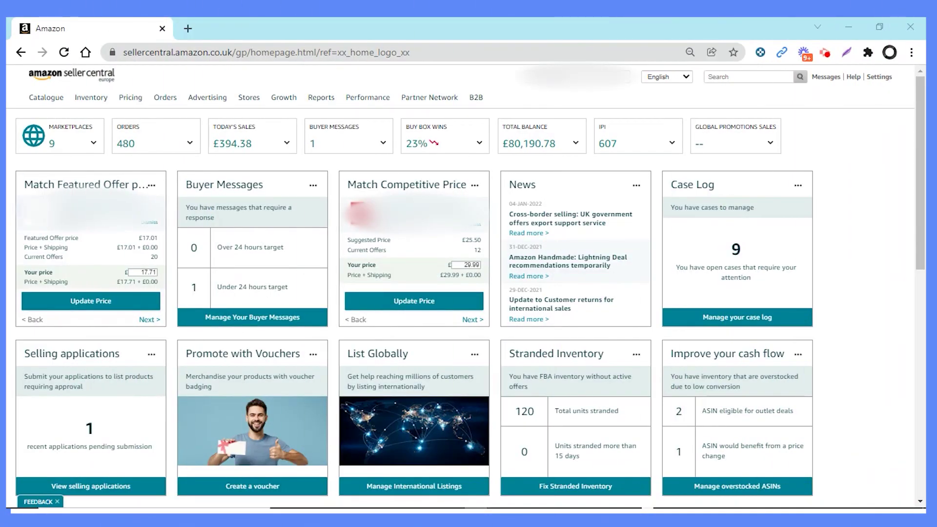
Step: Open the Manage Inventory page and look at its product search and the first listing's edit options
{"action": "mouse_move", "coordinate": [91, 99]}
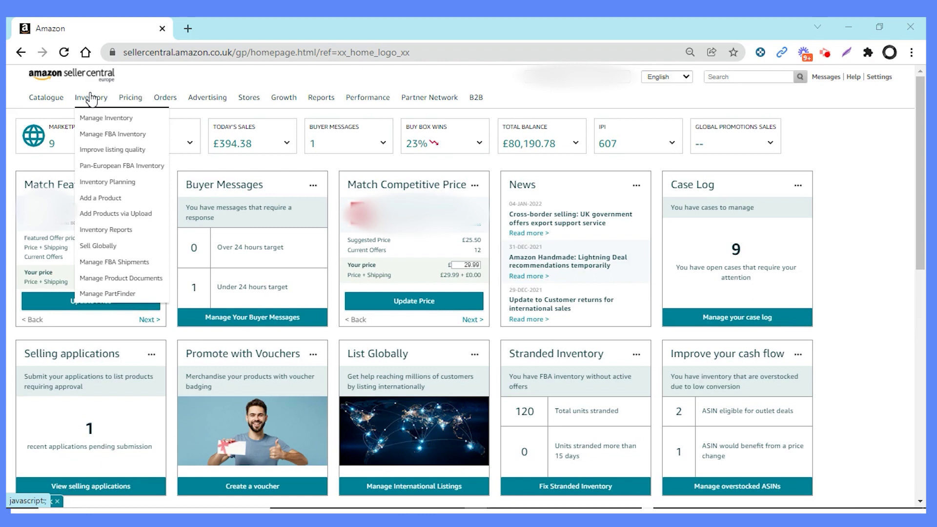
{"action": "left_click", "coordinate": [142, 125]}
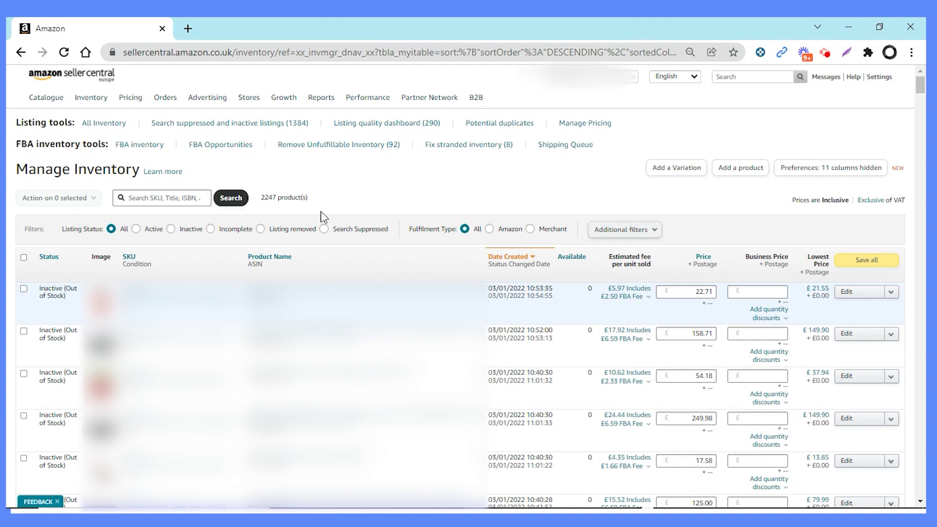
{"action": "left_click", "coordinate": [179, 197]}
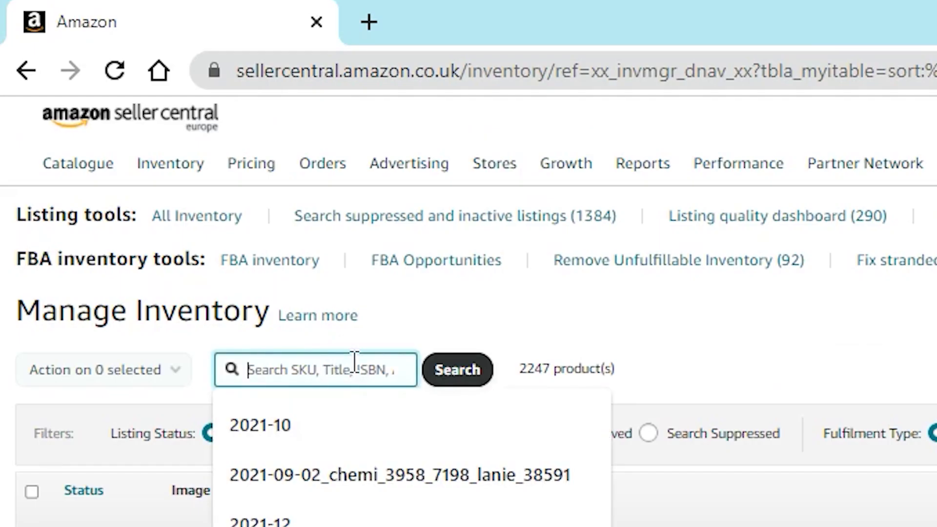
{"action": "left_click", "coordinate": [833, 365]}
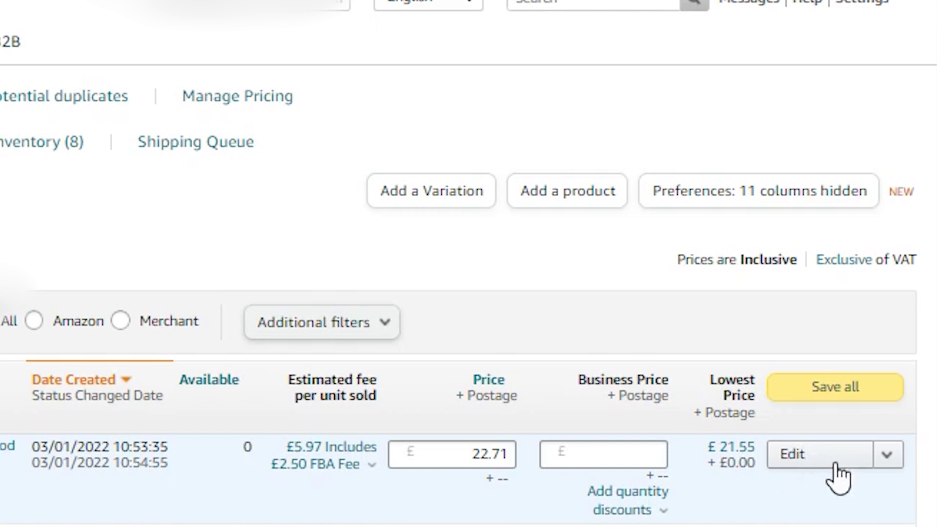
{"action": "left_click", "coordinate": [889, 458]}
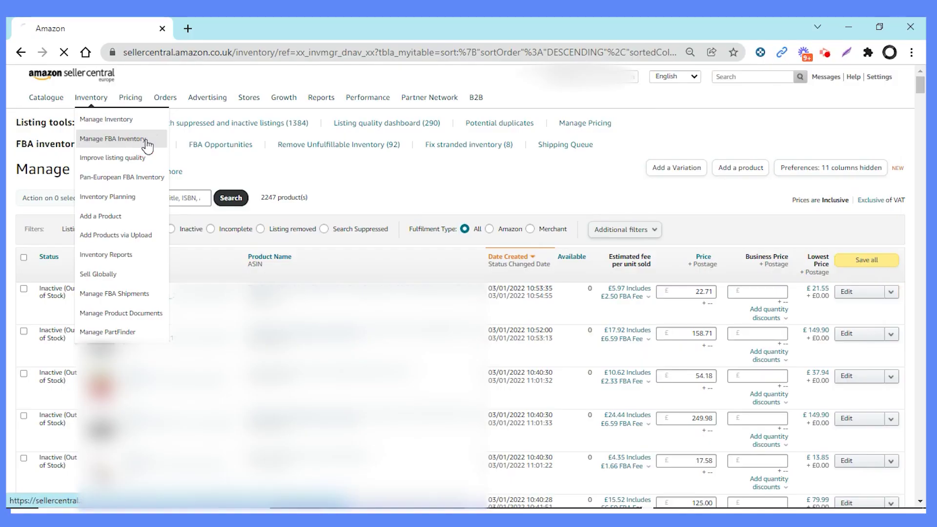
Step: Open the Manage FBA Inventory page and look through the Amazon-fulfilled product list
{"action": "left_click", "coordinate": [147, 146]}
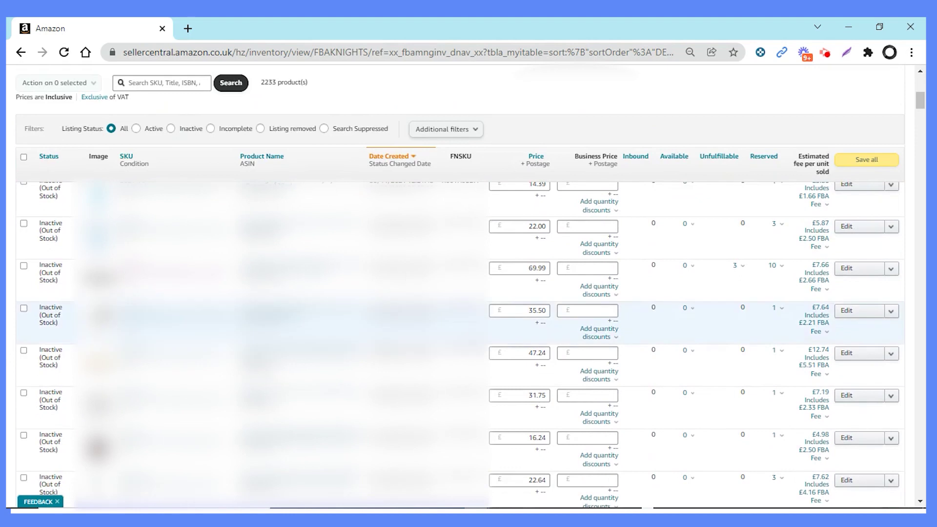
{"action": "scroll", "coordinate": [468, 298], "scroll_direction": "up", "scroll_amount": 3}
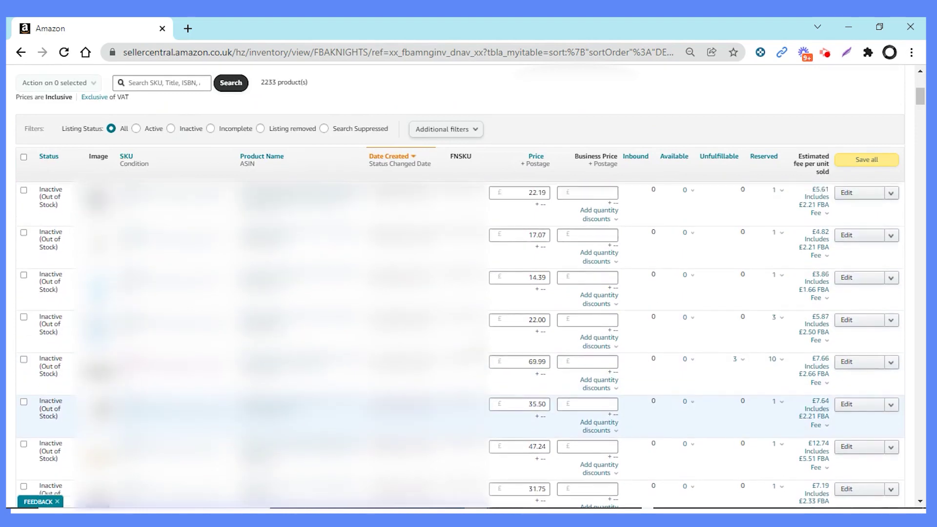
{"action": "scroll", "coordinate": [482, 187], "scroll_direction": "up", "scroll_amount": 5}
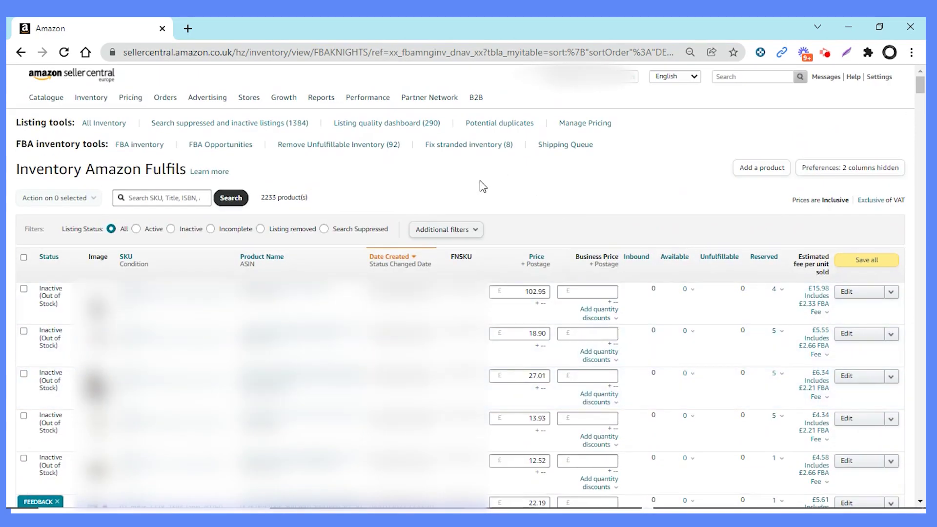
Step: Open Inventory Planning and review the dashboard's excess units, days in inventory and aged inventory summary
{"action": "mouse_move", "coordinate": [93, 98]}
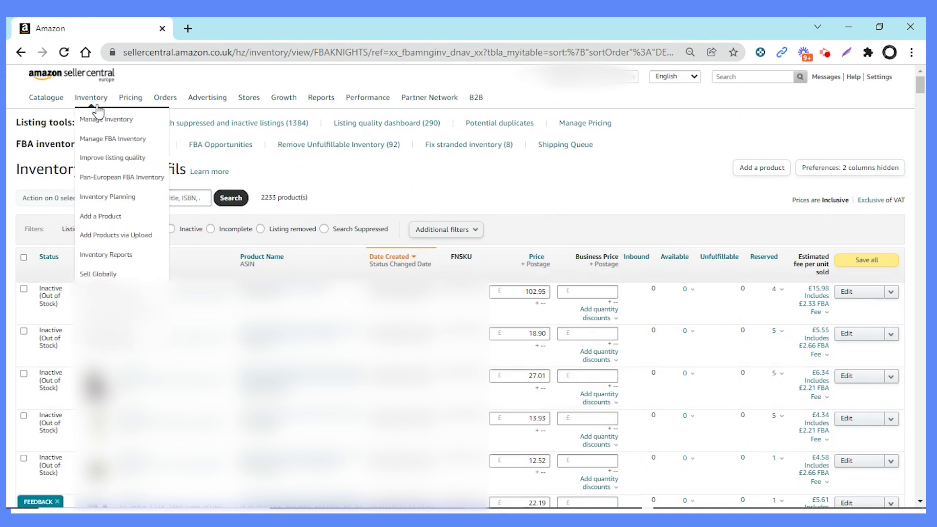
{"action": "left_click", "coordinate": [147, 198]}
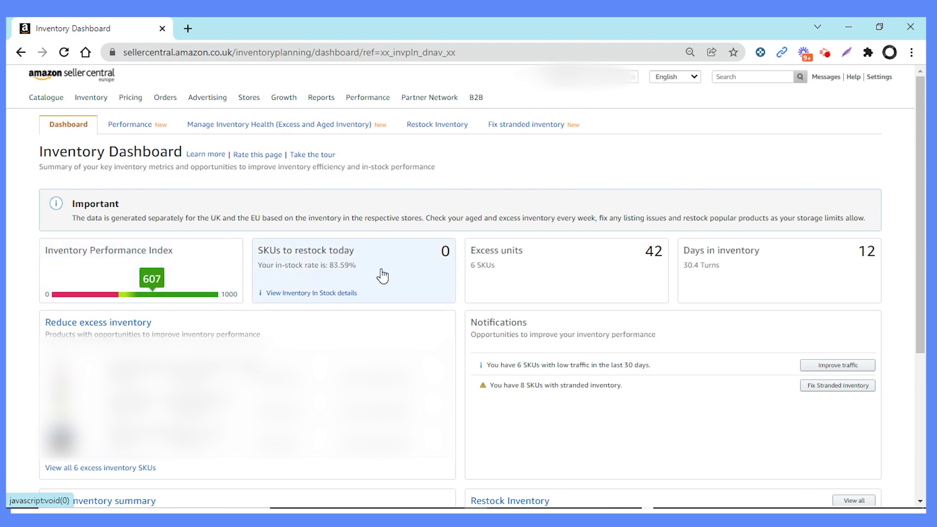
{"action": "mouse_move", "coordinate": [617, 266]}
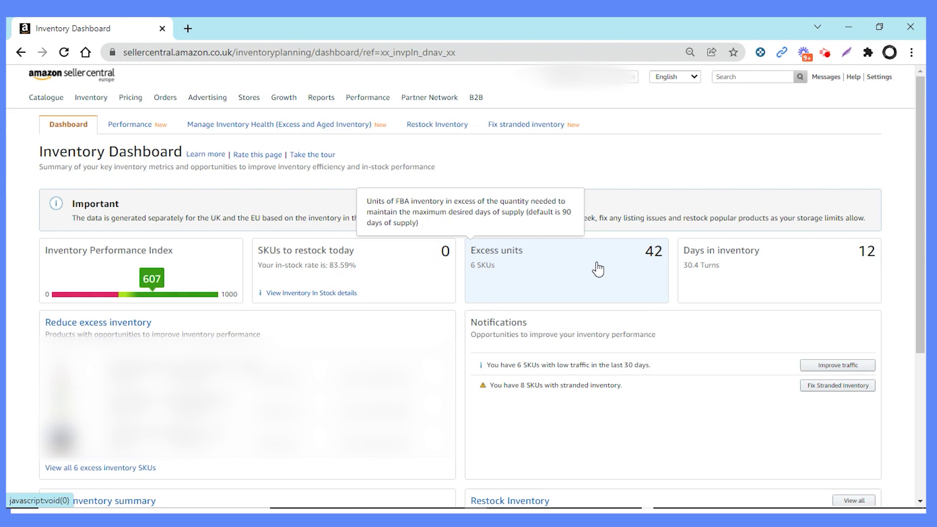
{"action": "mouse_move", "coordinate": [763, 265]}
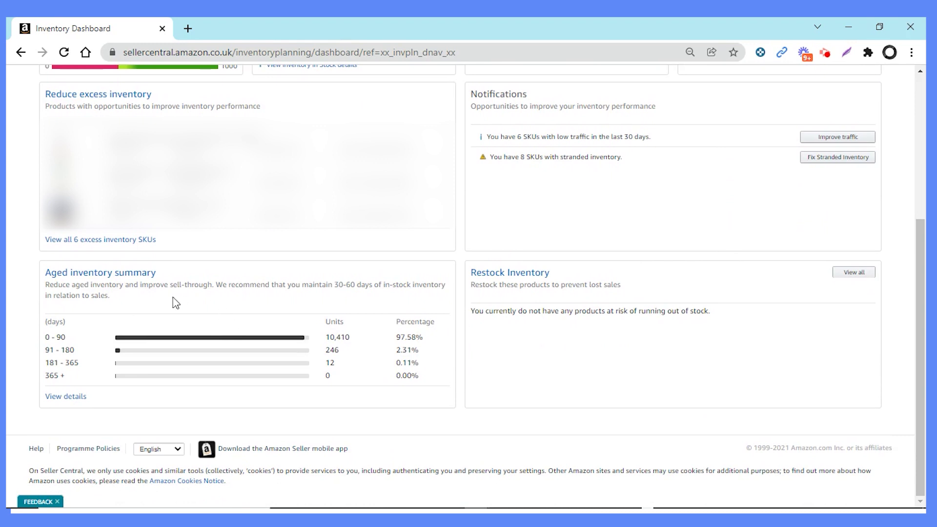
{"action": "left_click", "coordinate": [199, 285]}
{"action": "triple_click", "coordinate": [199, 285]}
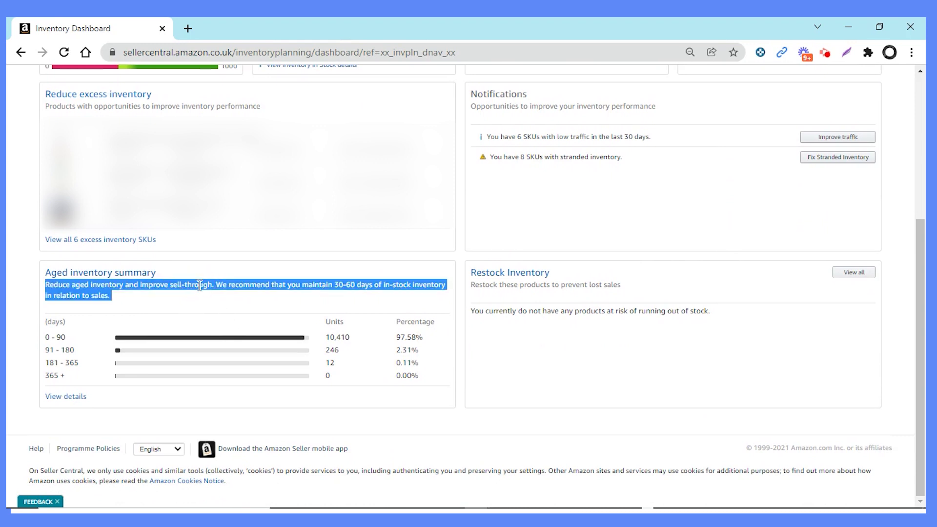
{"action": "left_click", "coordinate": [258, 285]}
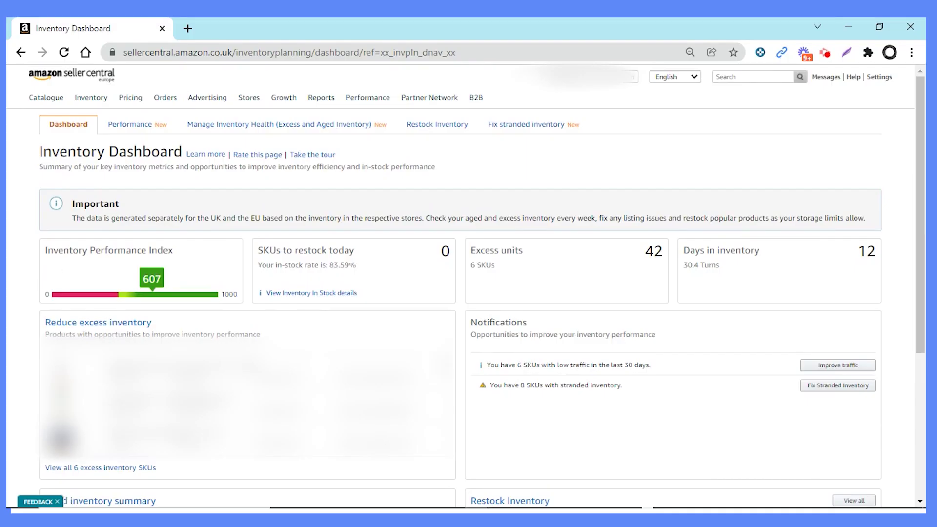
Step: View the Add a Product page, followed by the Add Products via Upload page
{"action": "mouse_move", "coordinate": [89, 104]}
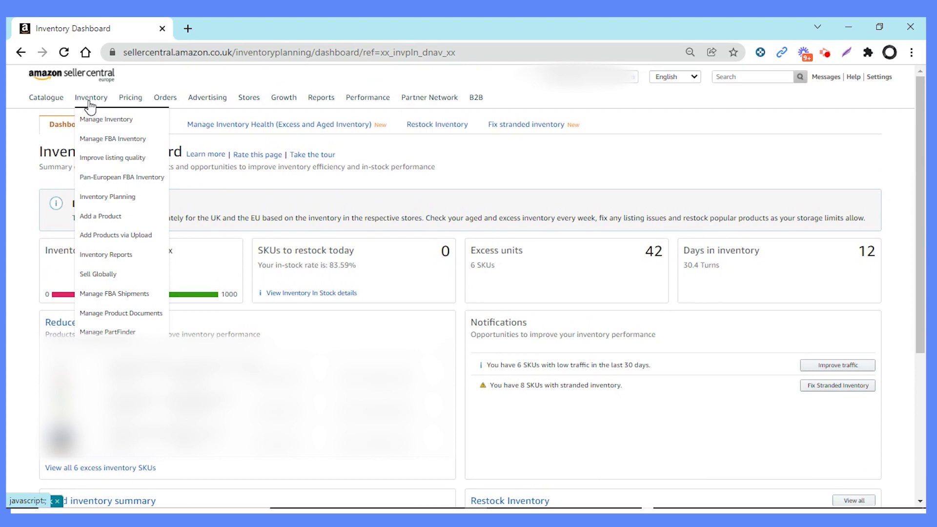
{"action": "left_click", "coordinate": [114, 215]}
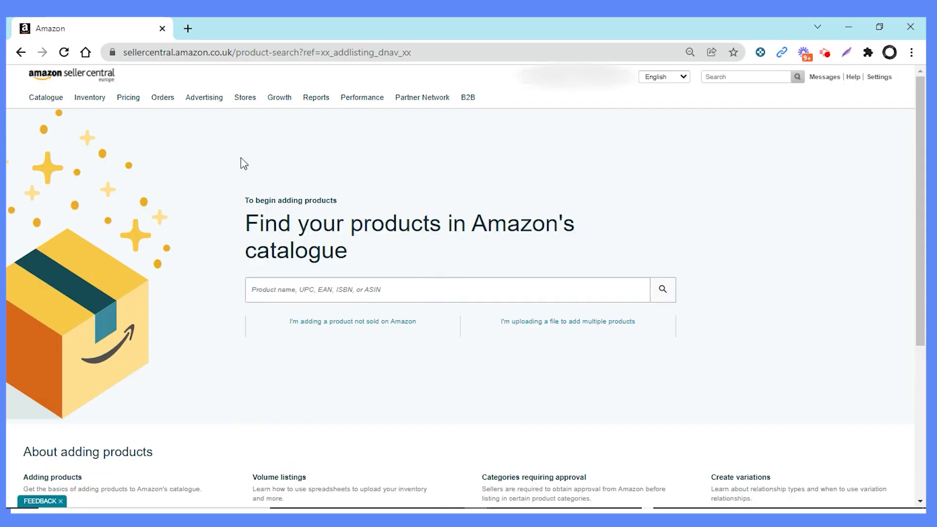
{"action": "mouse_move", "coordinate": [90, 103]}
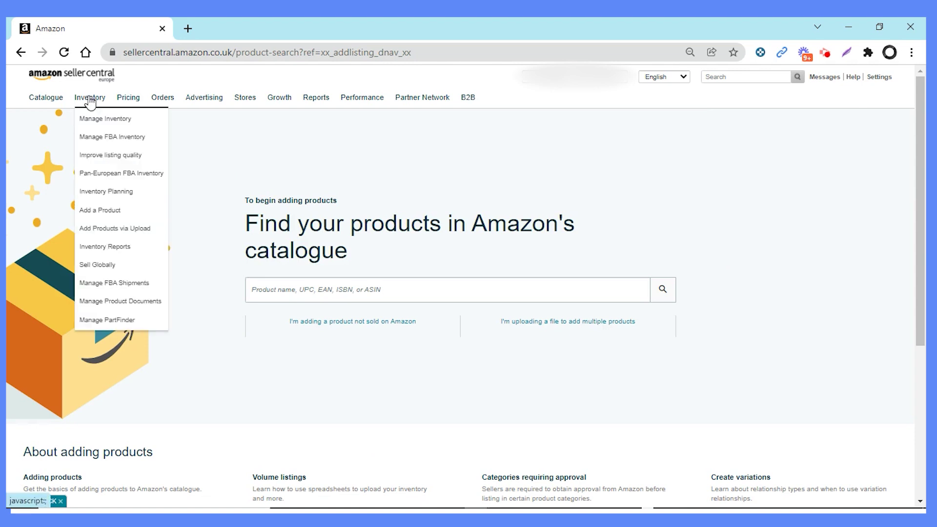
{"action": "left_click", "coordinate": [142, 229]}
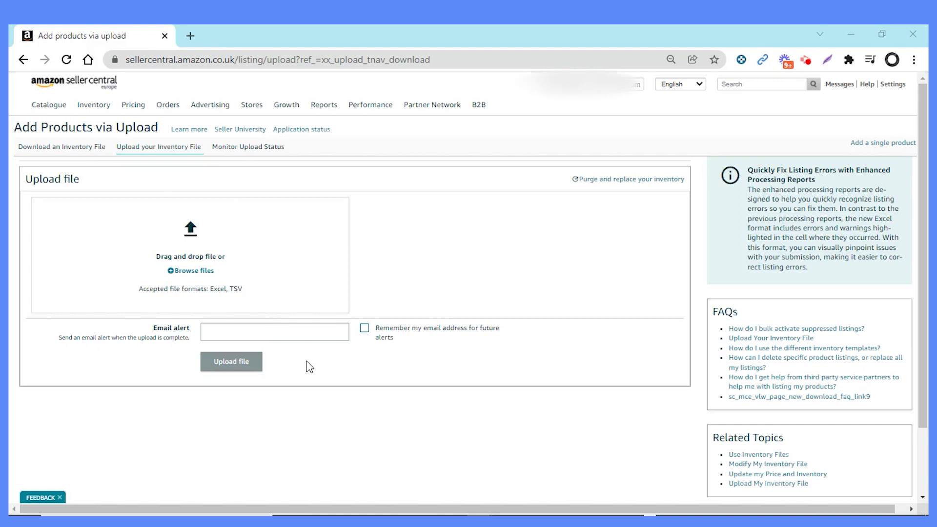
Step: Open Monitor Upload Status and look through the history of inventory file uploads and their processing reports
{"action": "left_click", "coordinate": [269, 153]}
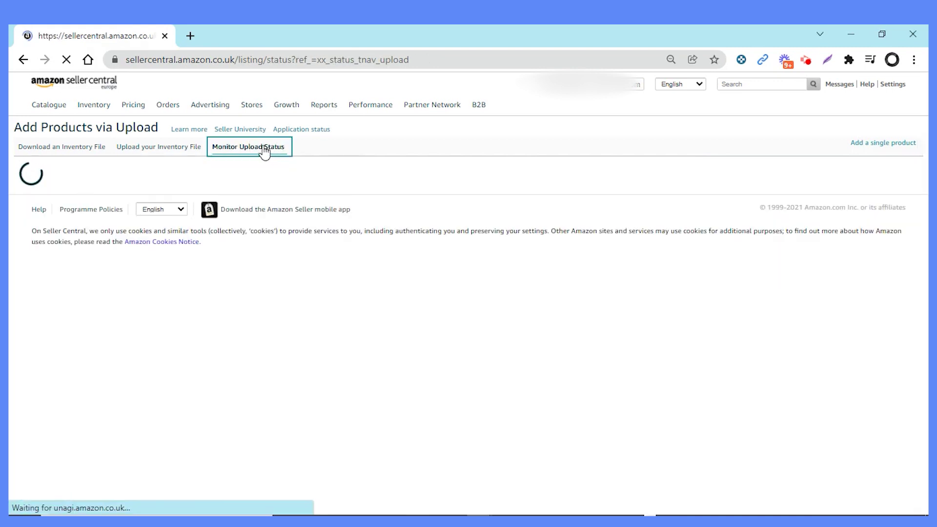
{"action": "scroll", "coordinate": [373, 312], "scroll_direction": "down", "scroll_amount": 1}
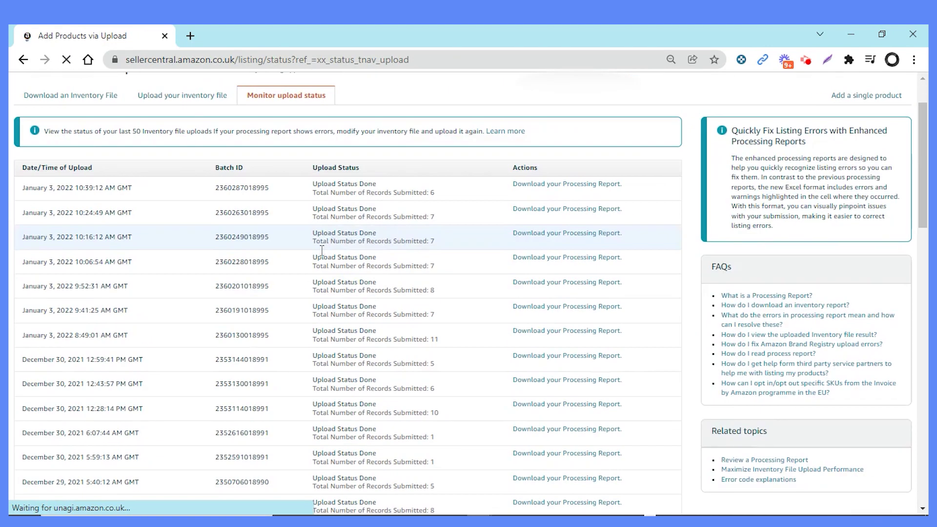
{"action": "left_click_drag", "start_coordinate": [145, 234], "coordinate": [442, 355]}
{"action": "scroll", "coordinate": [441, 356], "scroll_direction": "down", "scroll_amount": 4}
{"action": "left_click", "coordinate": [339, 179]}
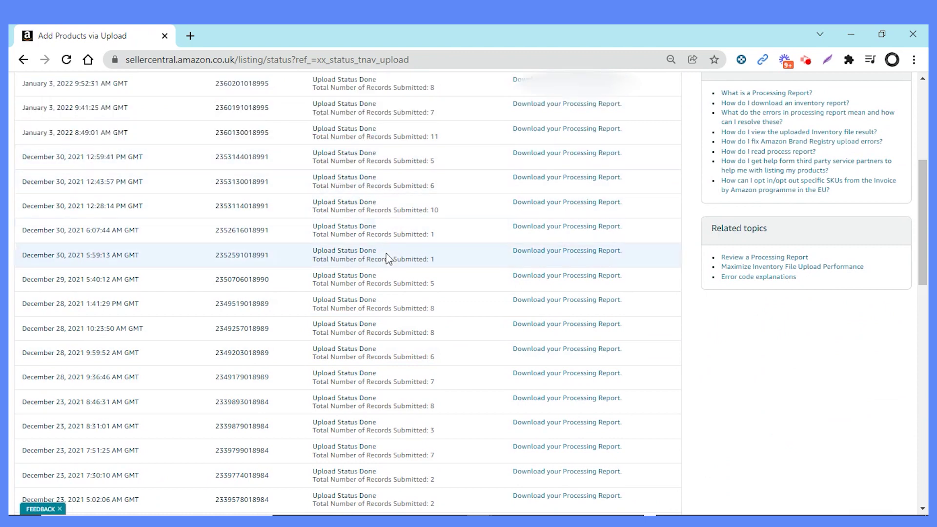
{"action": "scroll", "coordinate": [390, 255], "scroll_direction": "down", "scroll_amount": 15}
{"action": "scroll", "coordinate": [389, 255], "scroll_direction": "up", "scroll_amount": 14}
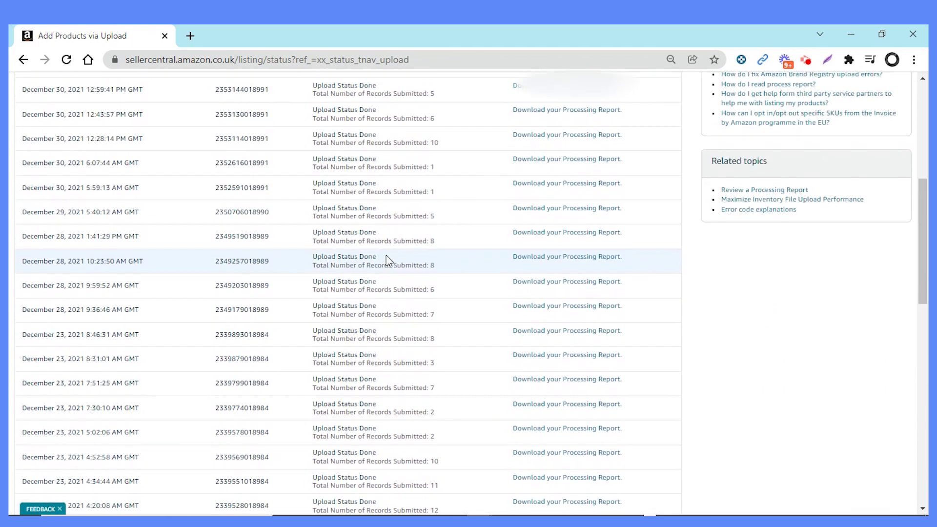
{"action": "scroll", "coordinate": [388, 261], "scroll_direction": "up", "scroll_amount": 7}
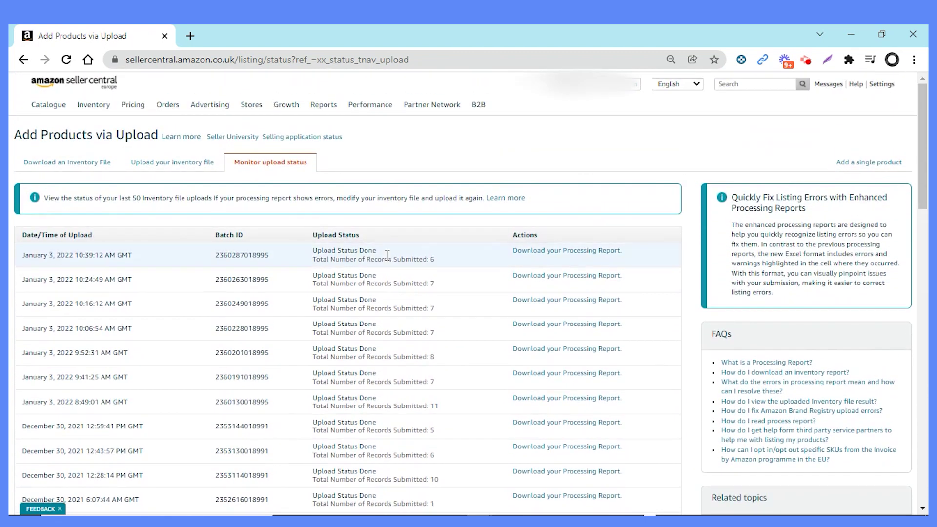
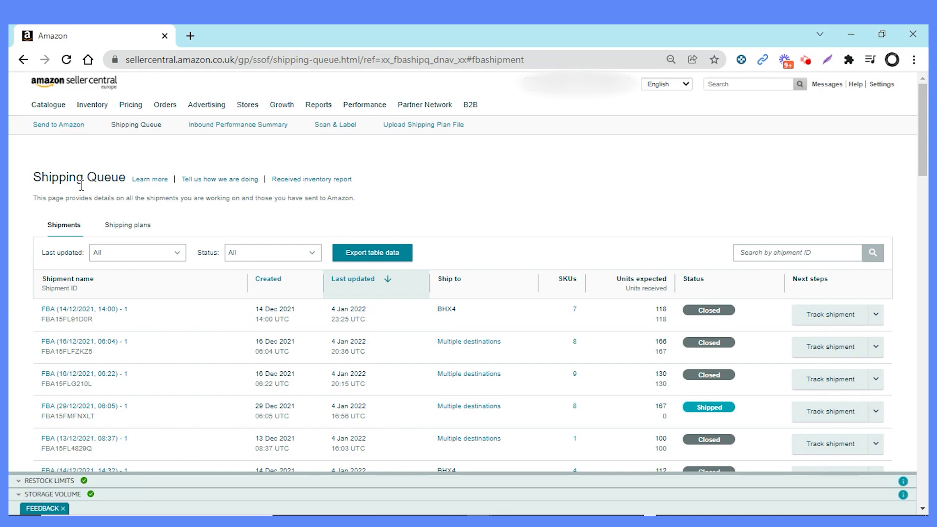
Step: Examine the Shipping Queue page's navigation links and look over its list of shipments
{"action": "triple_click", "coordinate": [138, 124]}
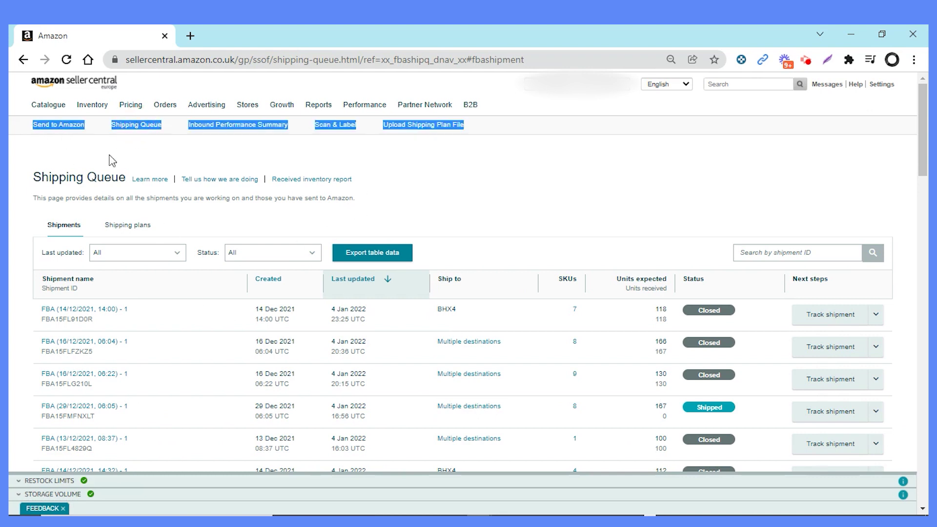
{"action": "left_click_drag", "start_coordinate": [111, 124], "coordinate": [164, 129]}
{"action": "left_click", "coordinate": [473, 196]}
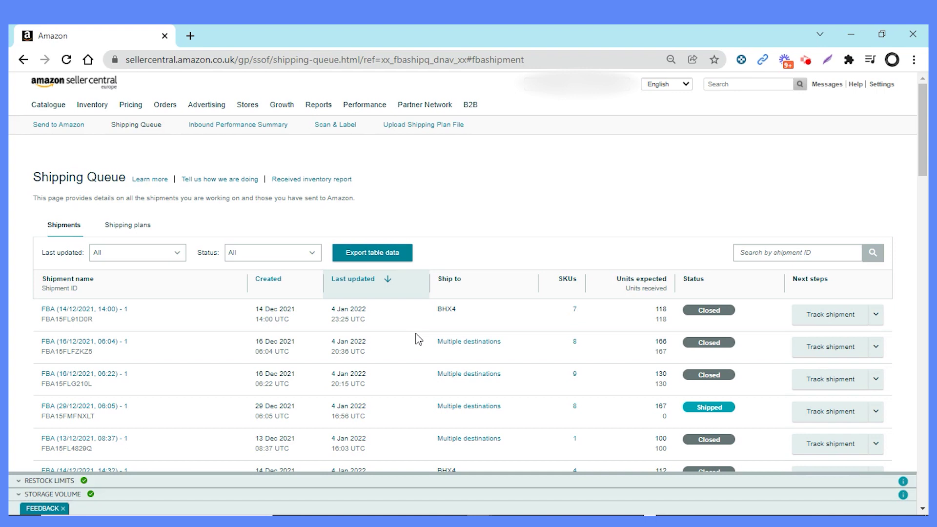
{"action": "scroll", "coordinate": [410, 322], "scroll_direction": "down", "scroll_amount": 3}
{"action": "scroll", "coordinate": [410, 317], "scroll_direction": "up", "scroll_amount": 2}
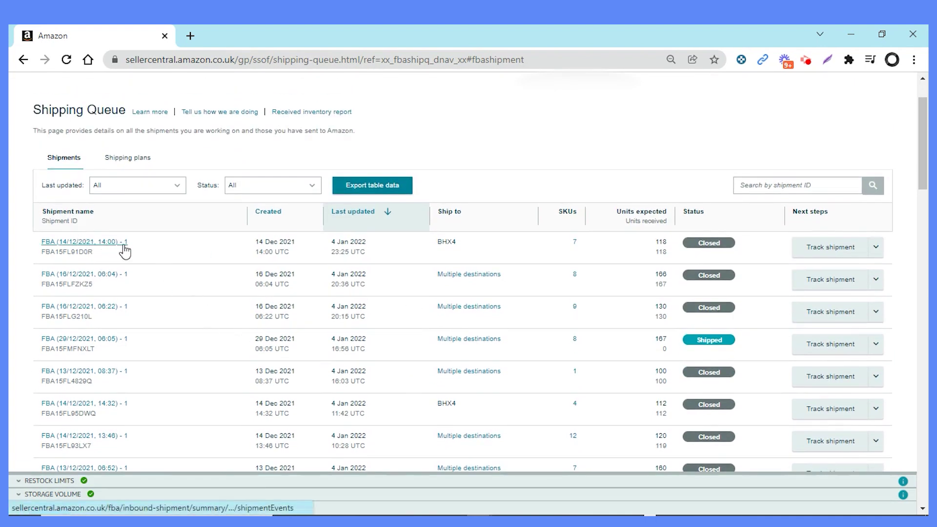
Step: Examine the first shipment's ID, created and last updated dates, destination, expected and received units, and status
{"action": "double_click", "coordinate": [76, 252]}
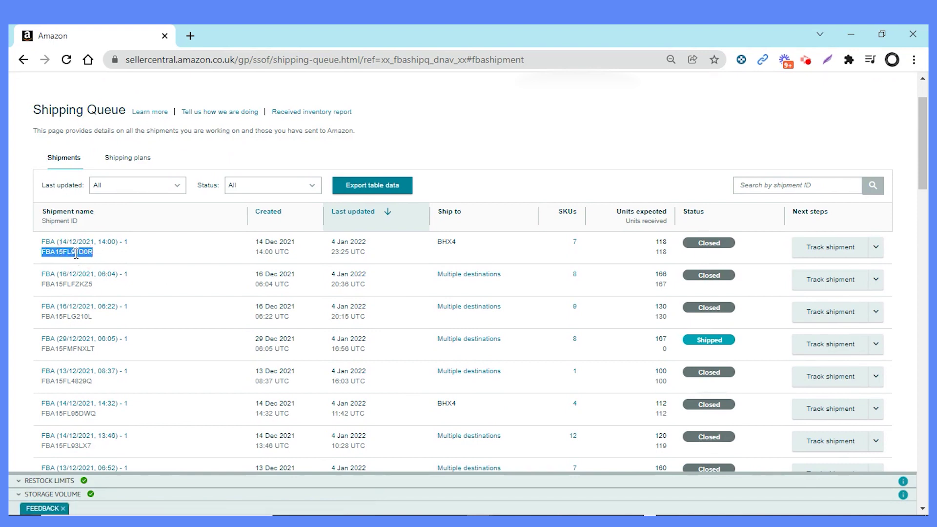
{"action": "double_click", "coordinate": [259, 242]}
{"action": "mouse_move", "coordinate": [273, 252]}
{"action": "left_mouse_down"}
{"action": "mouse_move", "coordinate": [295, 250]}
{"action": "mouse_move", "coordinate": [280, 252]}
{"action": "left_mouse_up"}
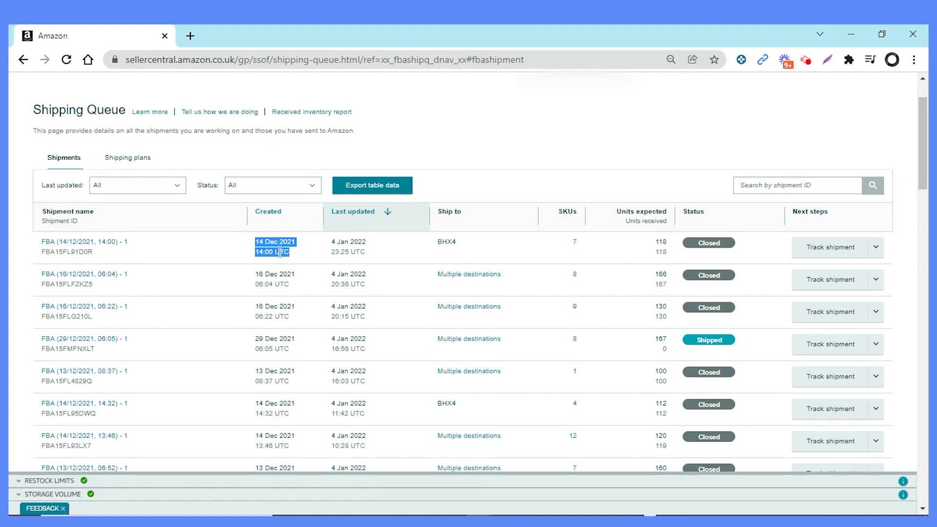
{"action": "double_click", "coordinate": [333, 242]}
{"action": "left_click_drag", "start_coordinate": [333, 242], "coordinate": [370, 254]}
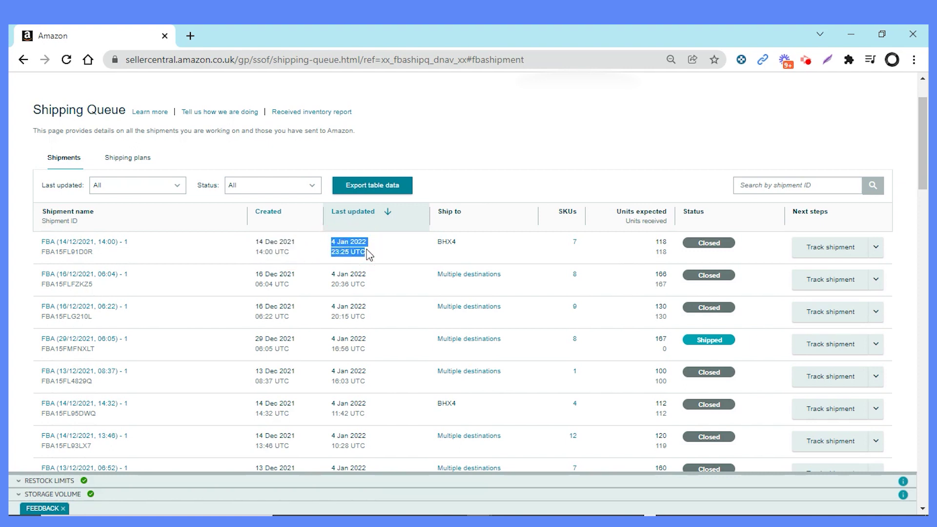
{"action": "double_click", "coordinate": [443, 242]}
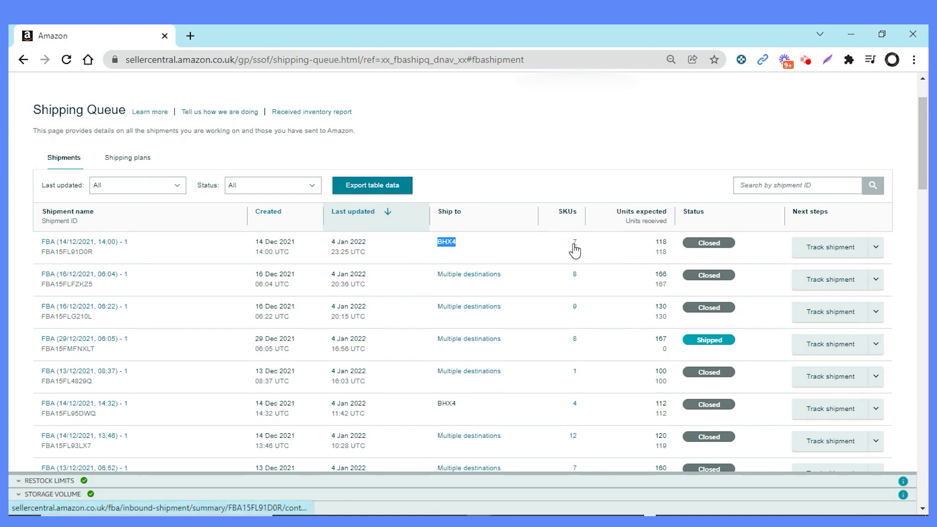
{"action": "left_click", "coordinate": [663, 242]}
{"action": "double_click", "coordinate": [662, 242]}
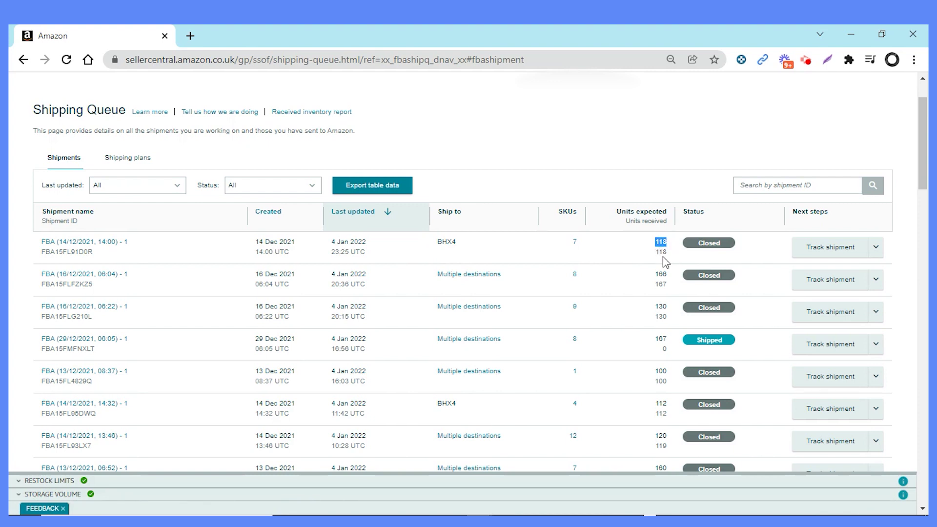
{"action": "double_click", "coordinate": [662, 252]}
{"action": "double_click", "coordinate": [711, 244]}
Step: View the available Last updated and Status filter options for the shipments list, leaving both set to All
{"action": "left_click", "coordinate": [129, 189]}
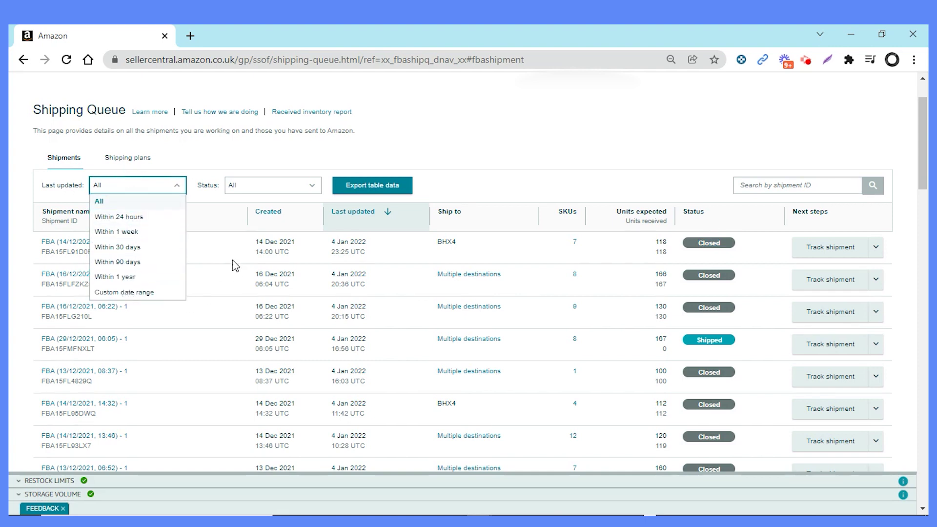
{"action": "left_click", "coordinate": [281, 187]}
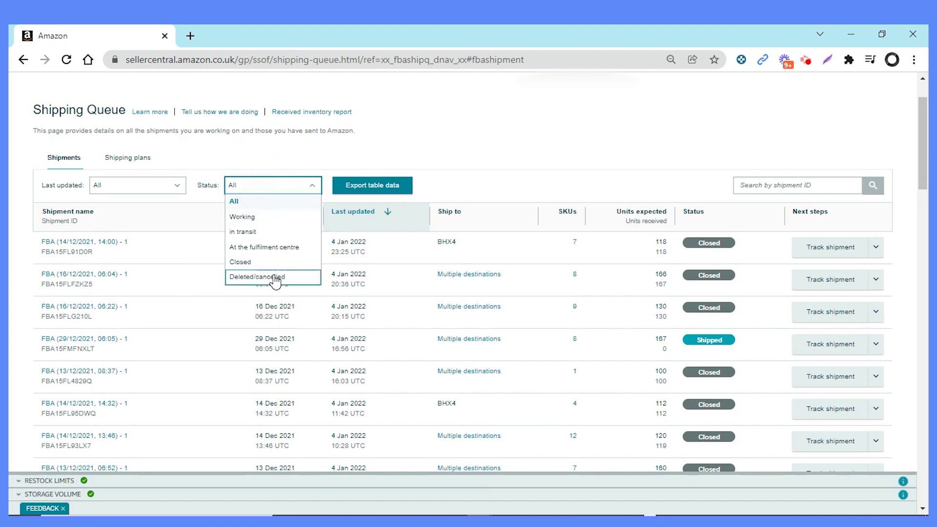
{"action": "left_click", "coordinate": [490, 194]}
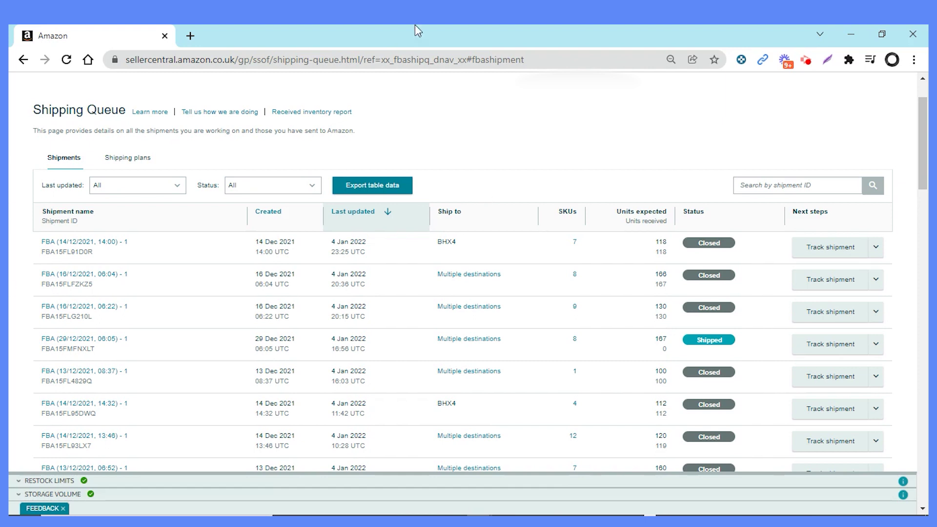
Step: View the recent entries of the shipment ID search, and look through the shipments list with its statuses and next steps
{"action": "left_click", "coordinate": [802, 190]}
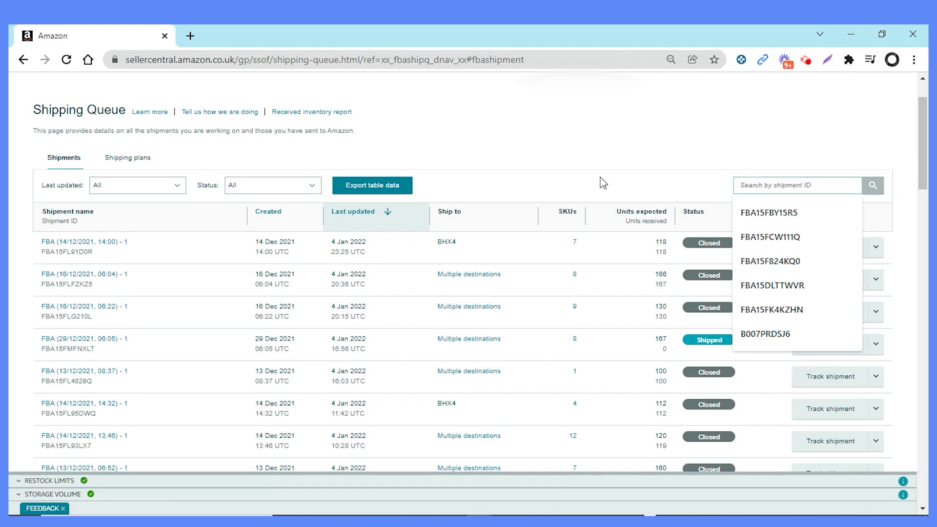
{"action": "scroll", "coordinate": [602, 180], "scroll_direction": "down", "scroll_amount": 1}
{"action": "scroll", "coordinate": [602, 181], "scroll_direction": "down", "scroll_amount": 15}
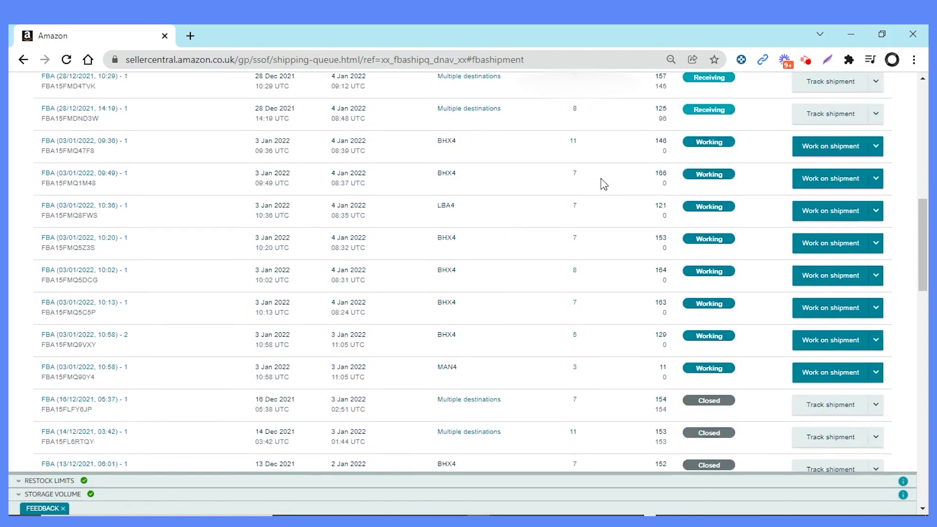
{"action": "scroll", "coordinate": [603, 219], "scroll_direction": "up", "scroll_amount": 10}
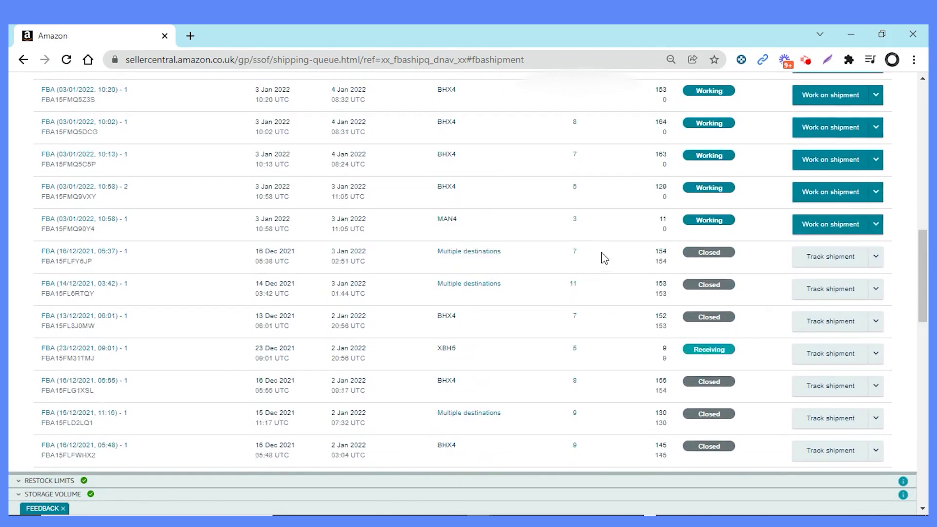
{"action": "scroll", "coordinate": [604, 257], "scroll_direction": "up", "scroll_amount": 7}
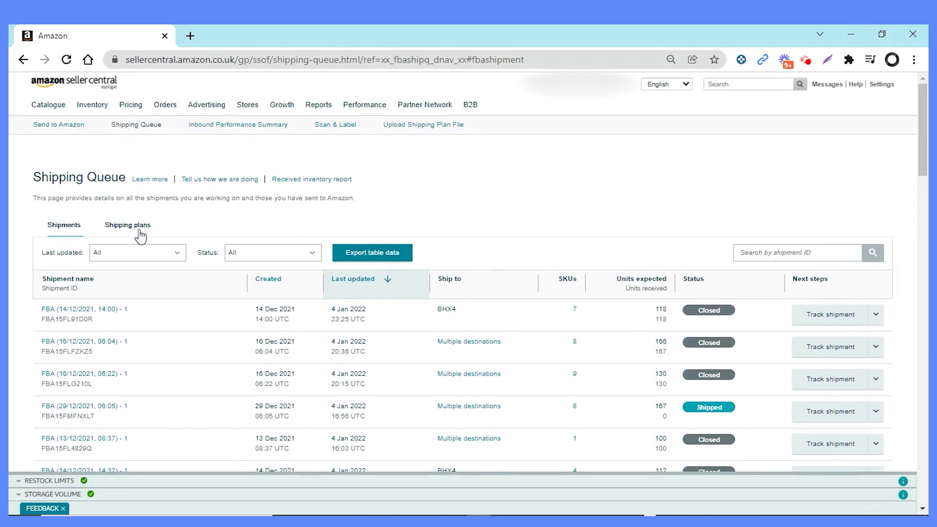
Step: View the Shipping plans list with the Working status, and return to the Shipments list
{"action": "left_click", "coordinate": [138, 229]}
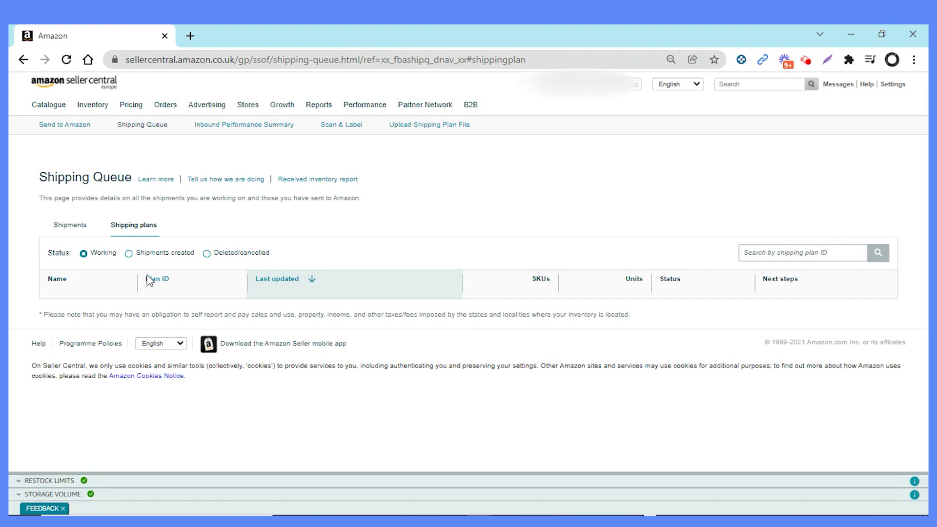
{"action": "left_click", "coordinate": [69, 227]}
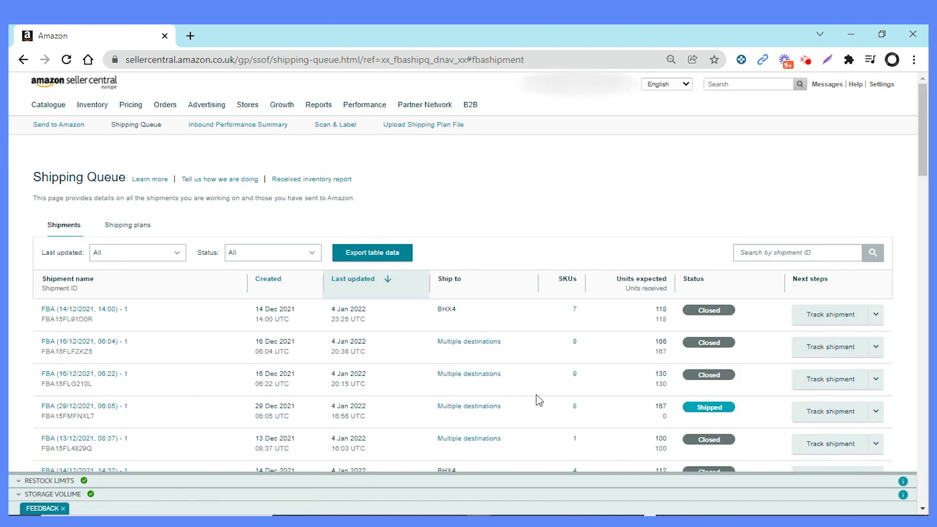
Step: Open the Send to Amazon workflow and look through its SKU list with packing details, prep information and quantities to send
{"action": "left_click", "coordinate": [49, 125]}
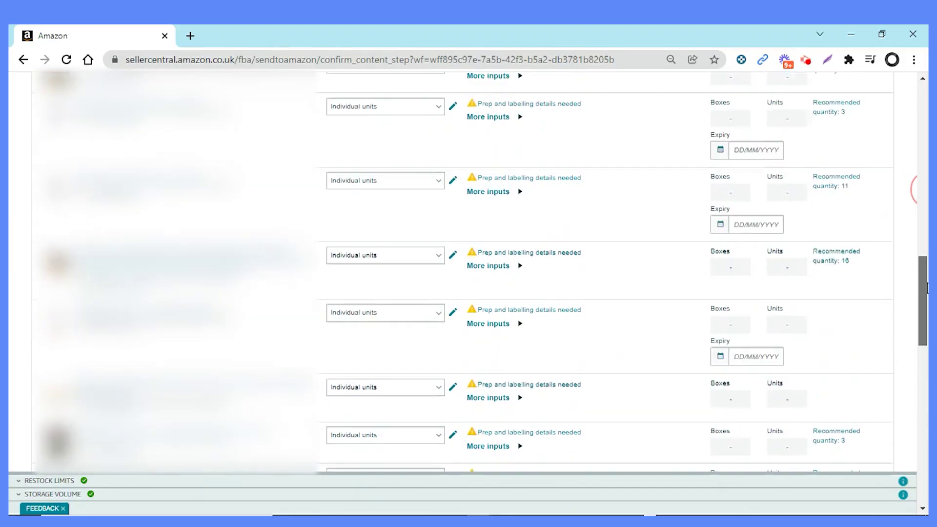
{"action": "left_click_drag", "start_coordinate": [927, 289], "coordinate": [928, 126]}
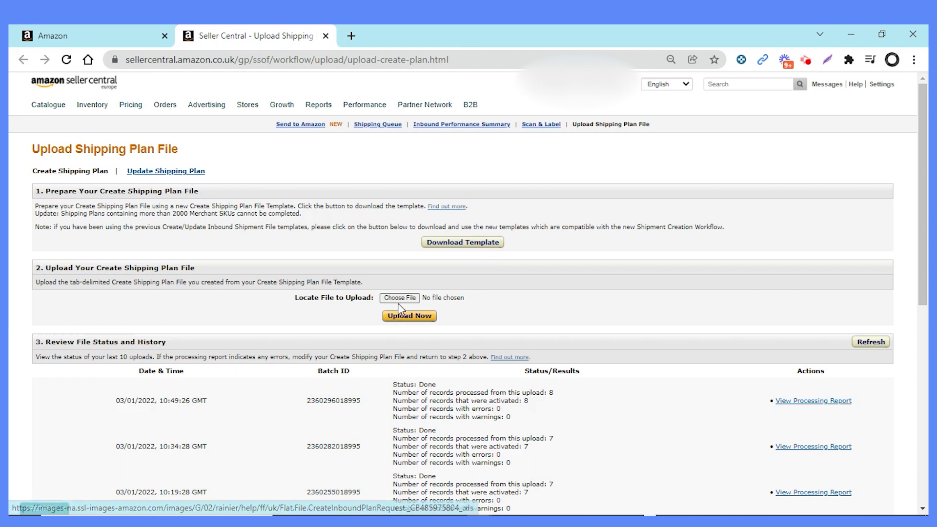
Step: Examine the file status and history of recent shipping plan uploads on the Upload Shipping Plan File page
{"action": "scroll", "coordinate": [439, 399], "scroll_direction": "down", "scroll_amount": 5}
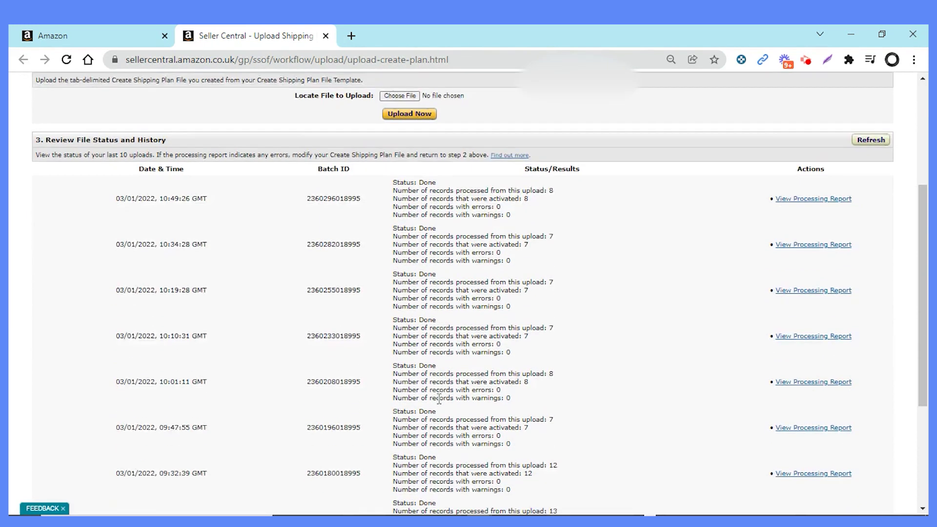
{"action": "left_click_drag", "start_coordinate": [118, 132], "coordinate": [866, 501]}
{"action": "left_click", "coordinate": [497, 352]}
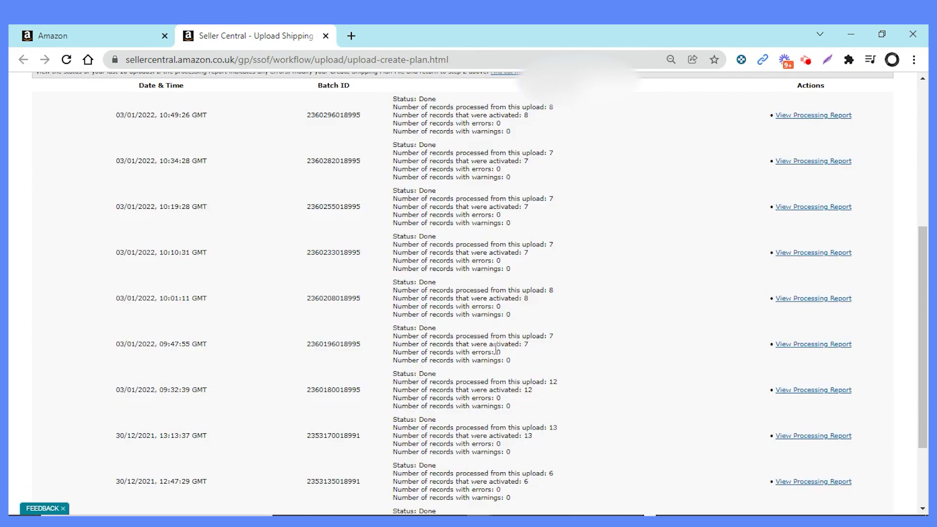
{"action": "scroll", "coordinate": [495, 348], "scroll_direction": "up", "scroll_amount": 5}
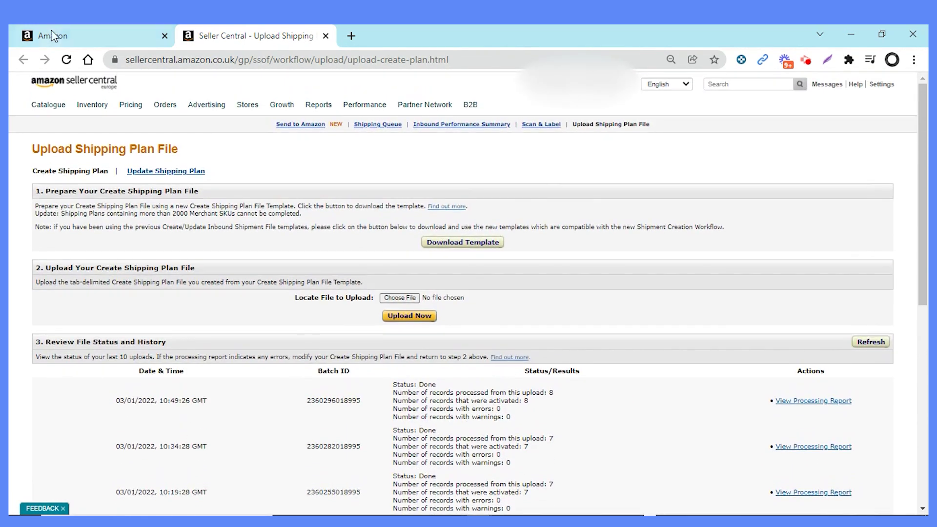